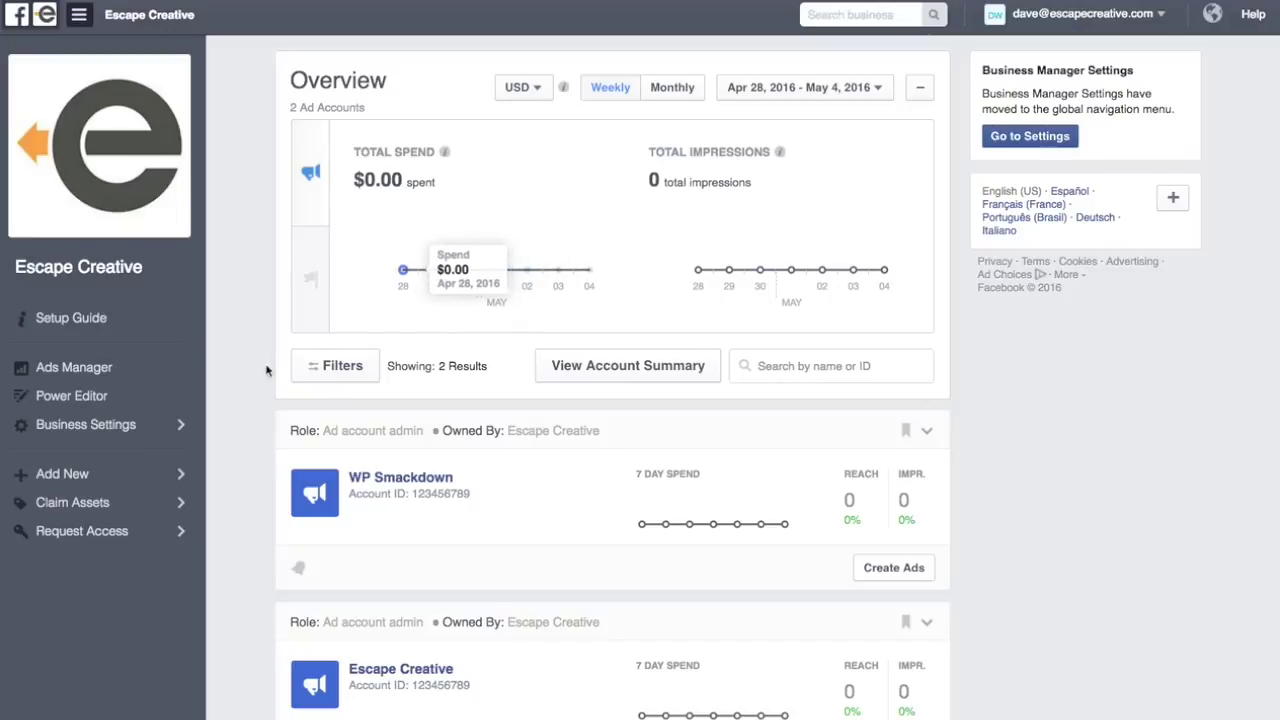
# Open the Escape Creative ad account from the Business Manager overview
pyautogui.scroll(-1, 249, 393)
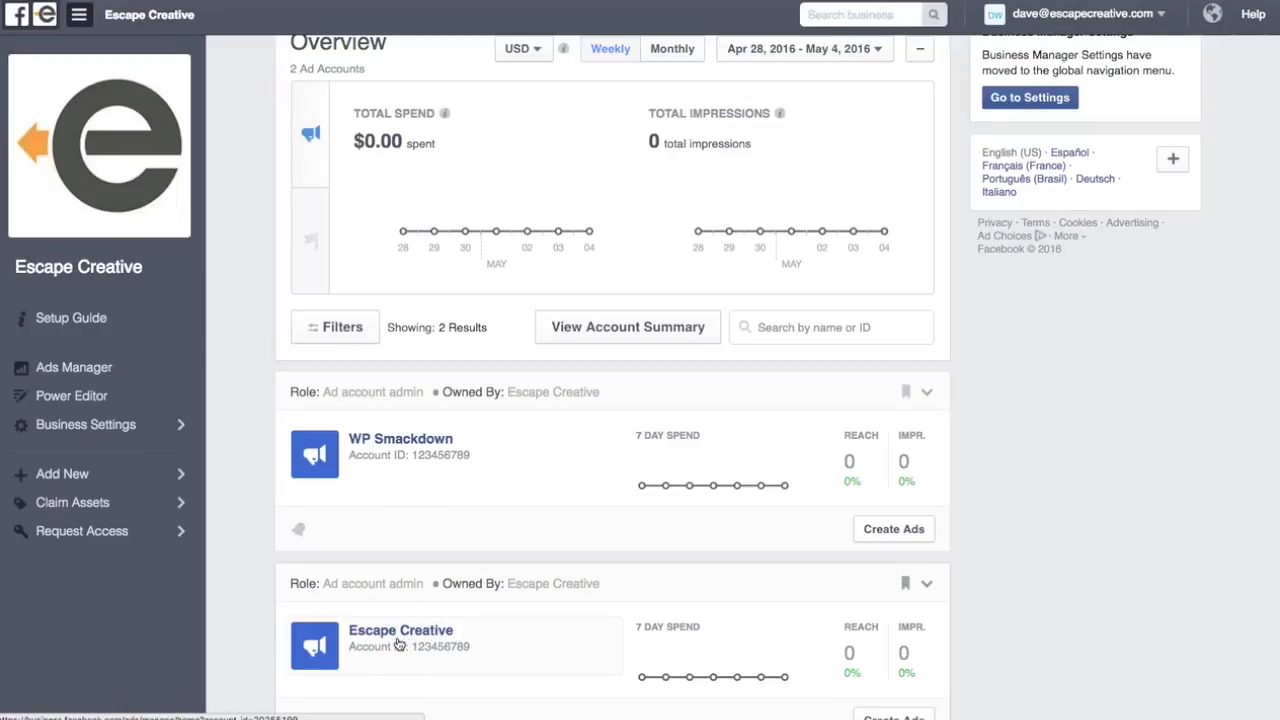
pyautogui.scroll(1, 242, 512)
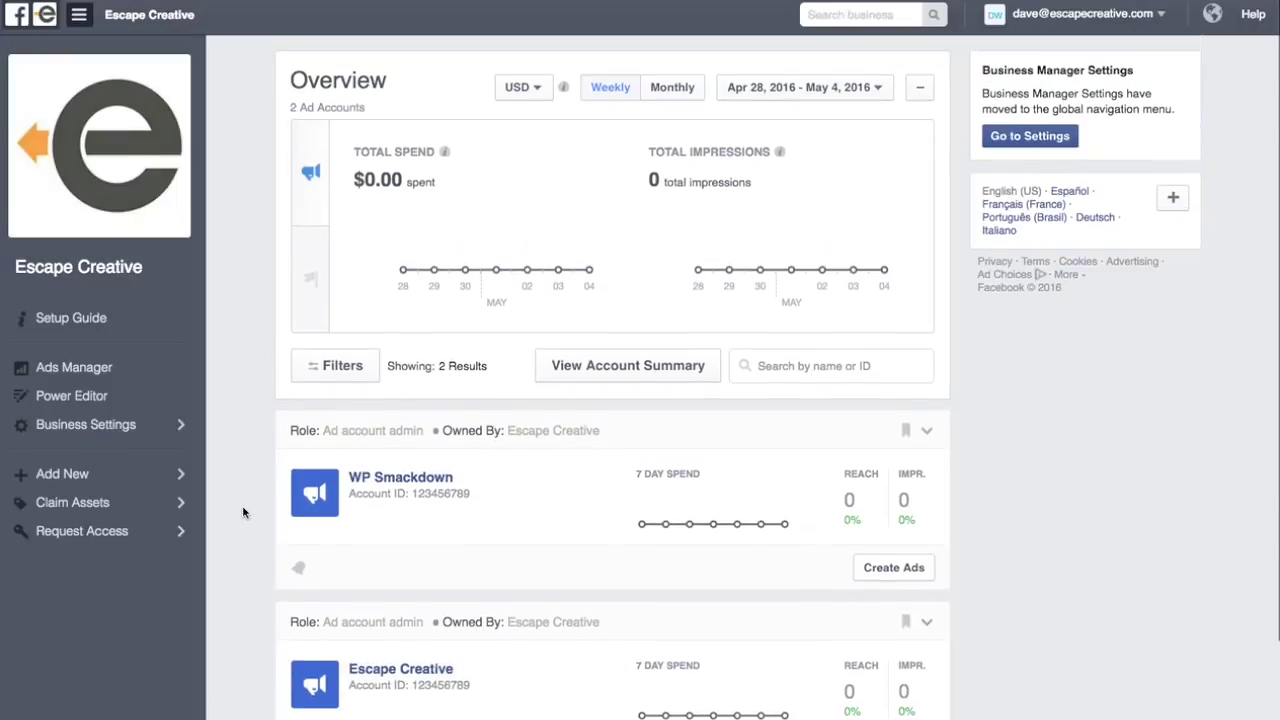
pyautogui.moveTo(166, 430)
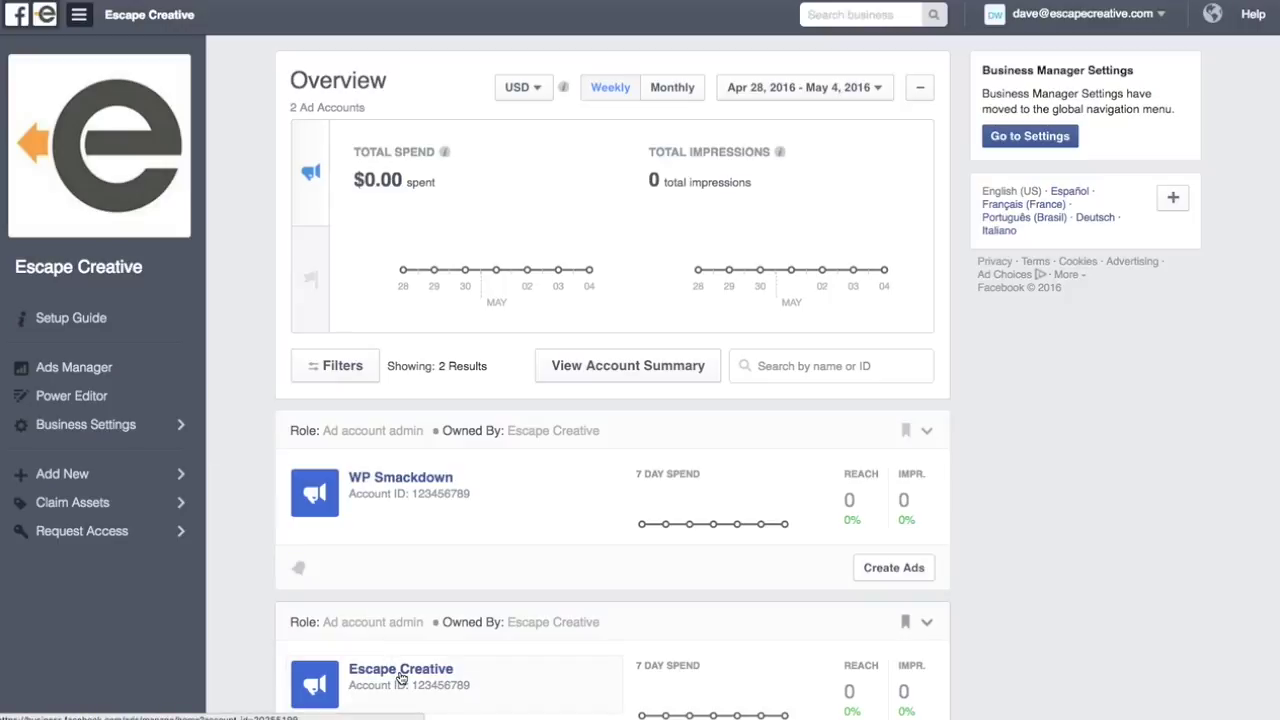
pyautogui.scroll(-1, 401, 677)
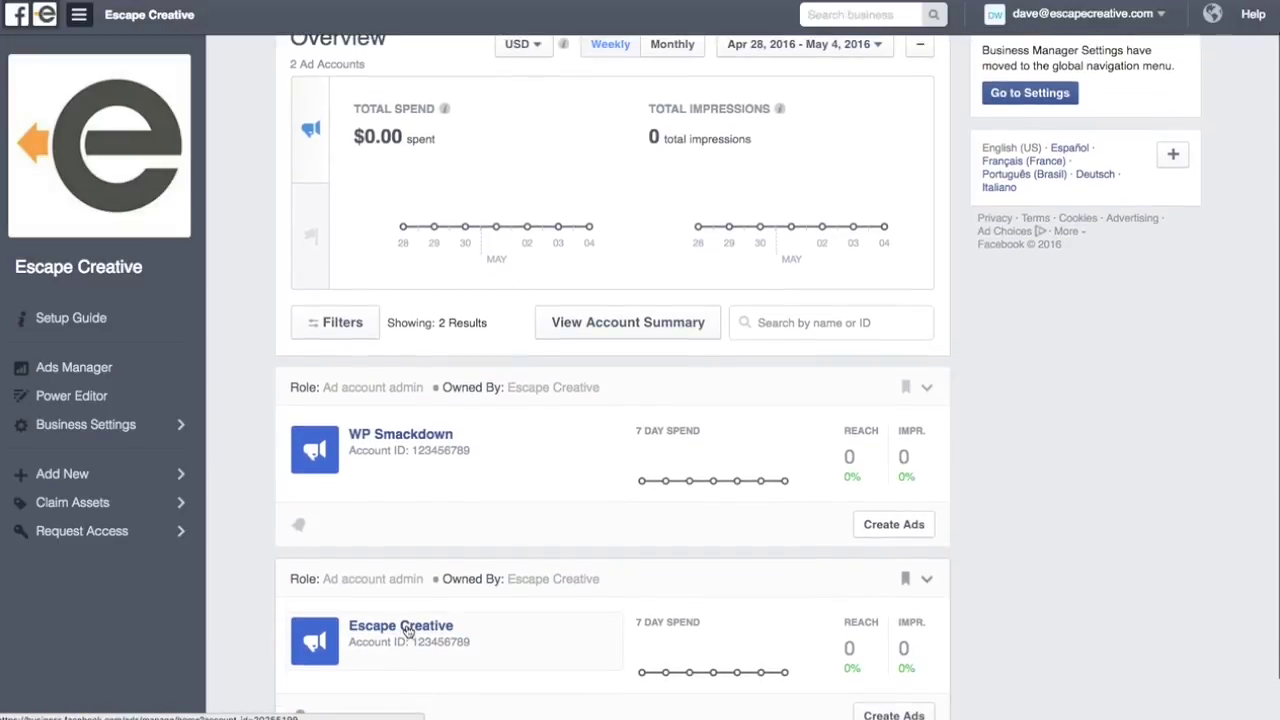
pyautogui.click(401, 626)
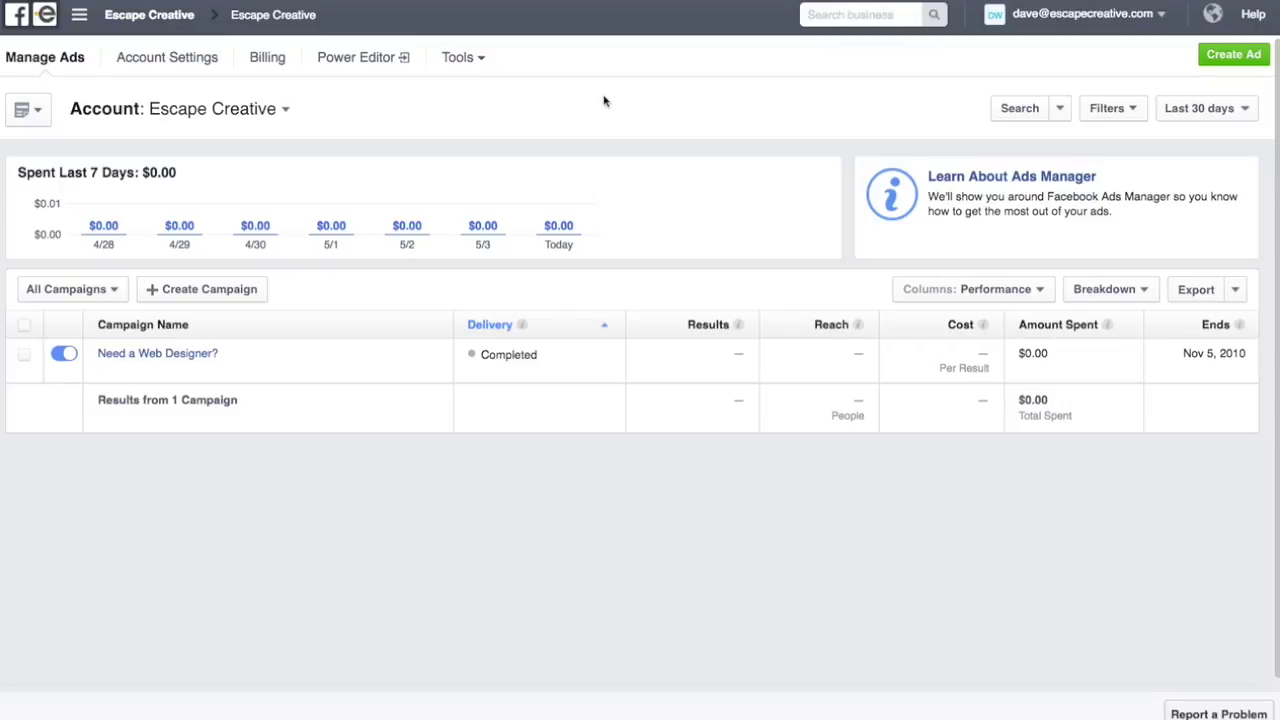
# Go to the ad account's Facebook Pixel page and create a pixel
pyautogui.click(468, 58)
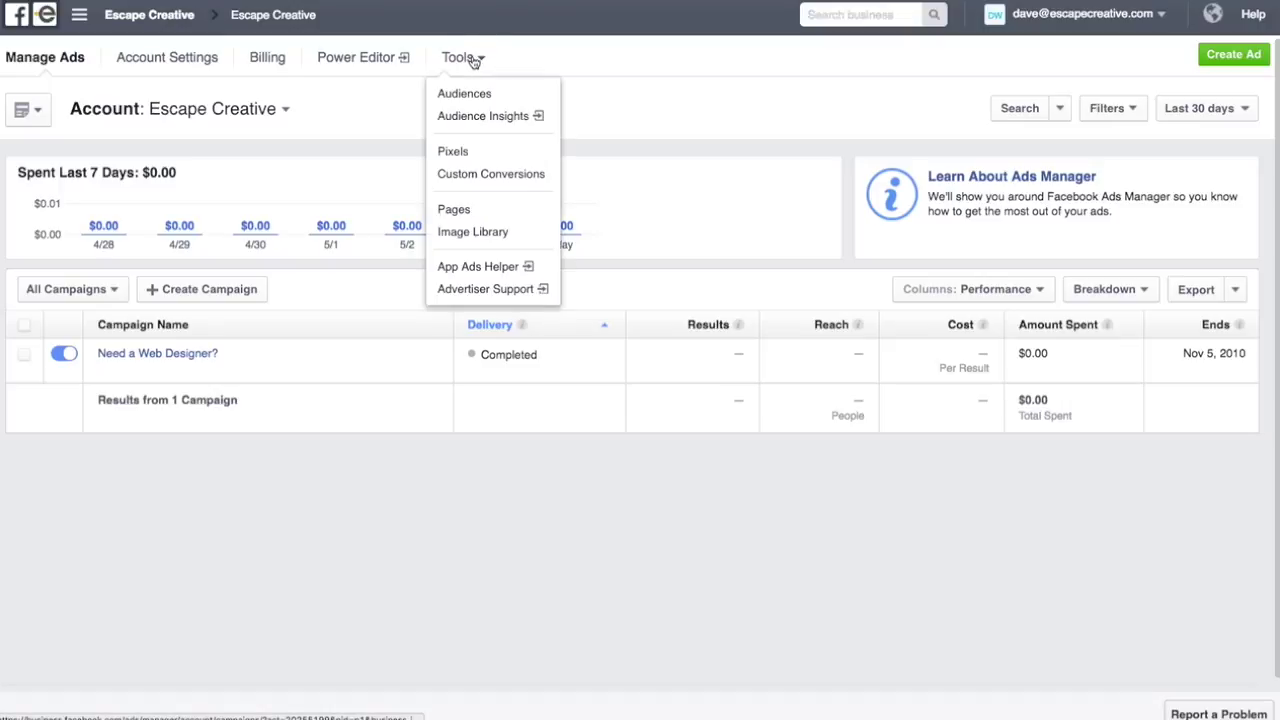
pyautogui.click(476, 153)
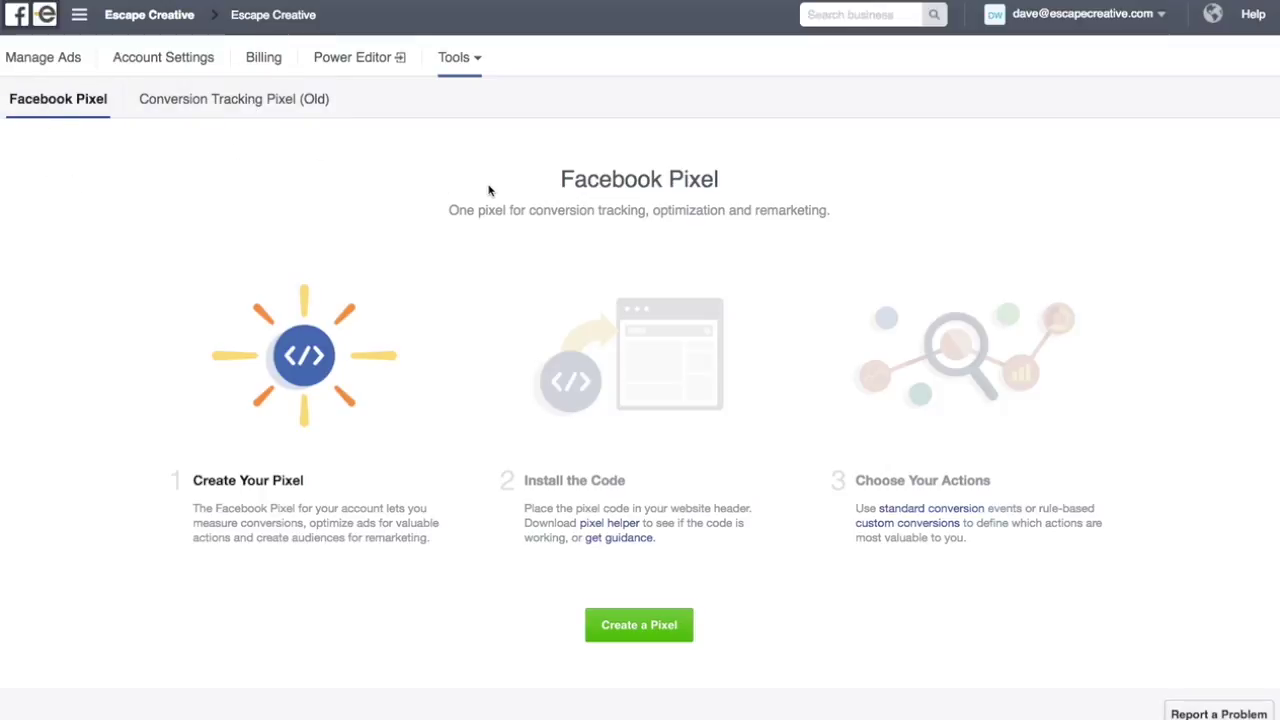
pyautogui.click(636, 628)
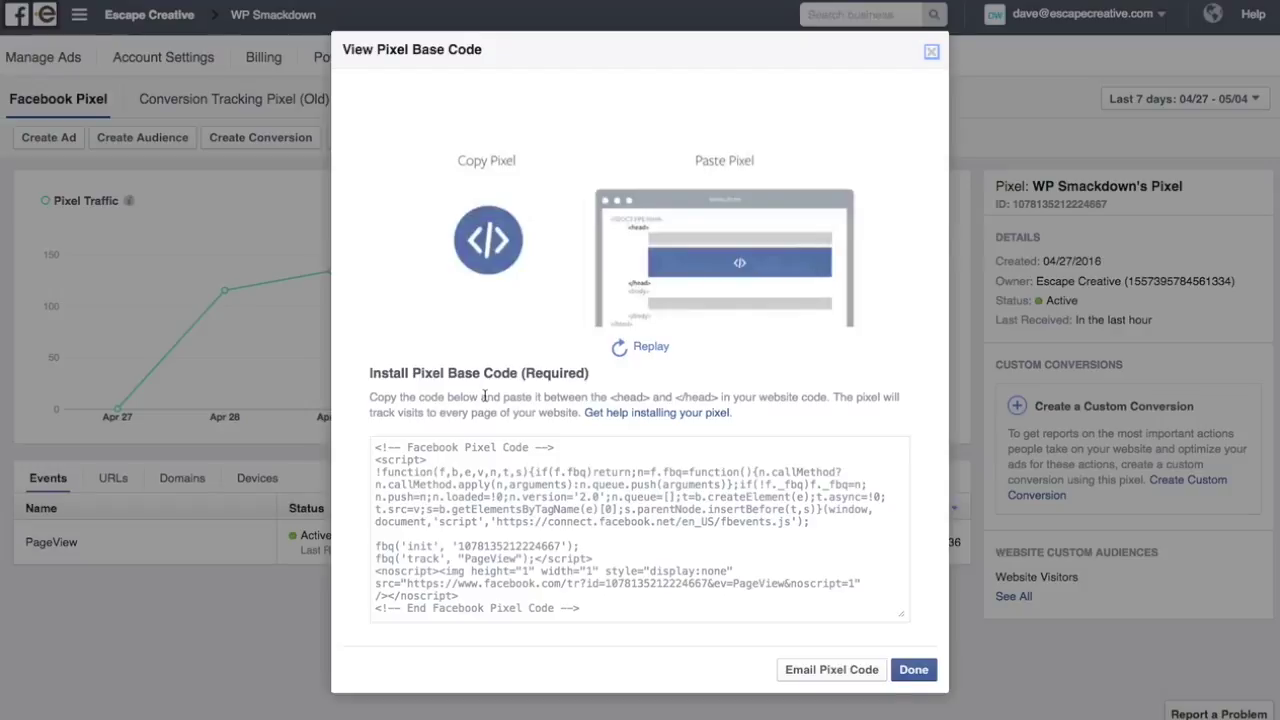
# Copy the entire Facebook pixel base code and paste it into header.php between wp_head() and the closing head tag
pyautogui.scroll(-1, 490, 369)
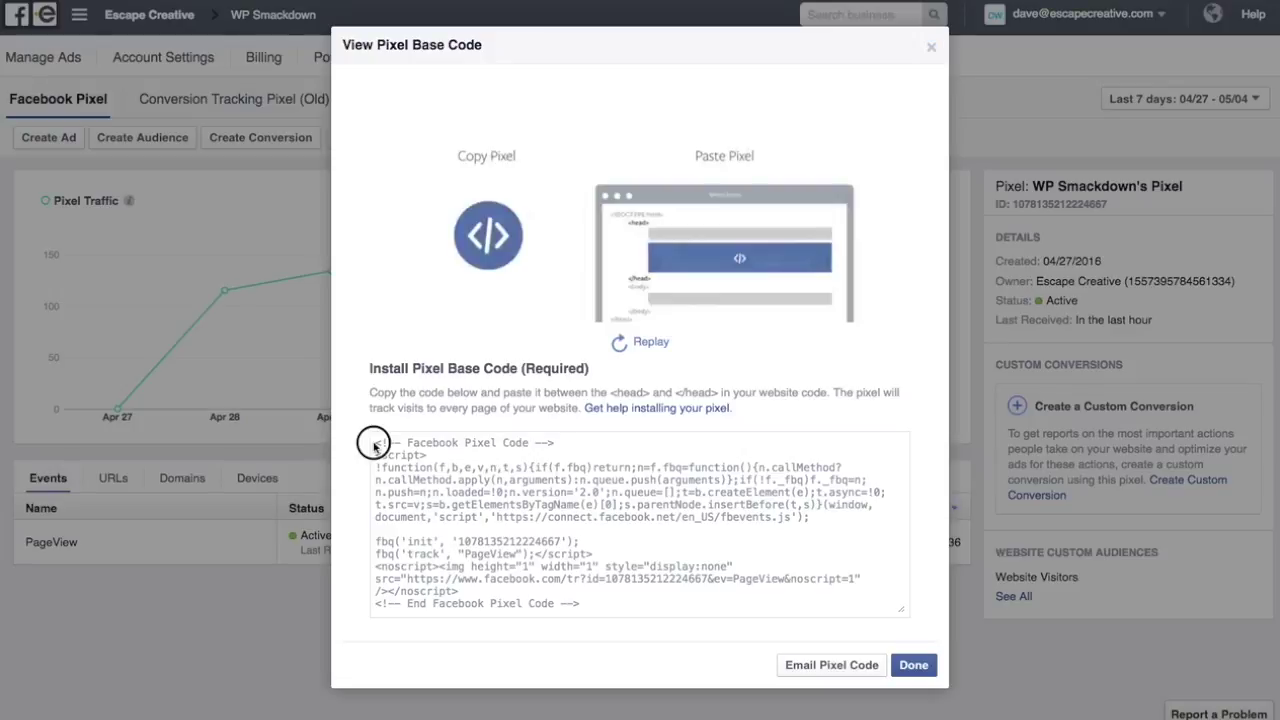
pyautogui.moveTo(377, 447); pyautogui.dragTo(614, 607)
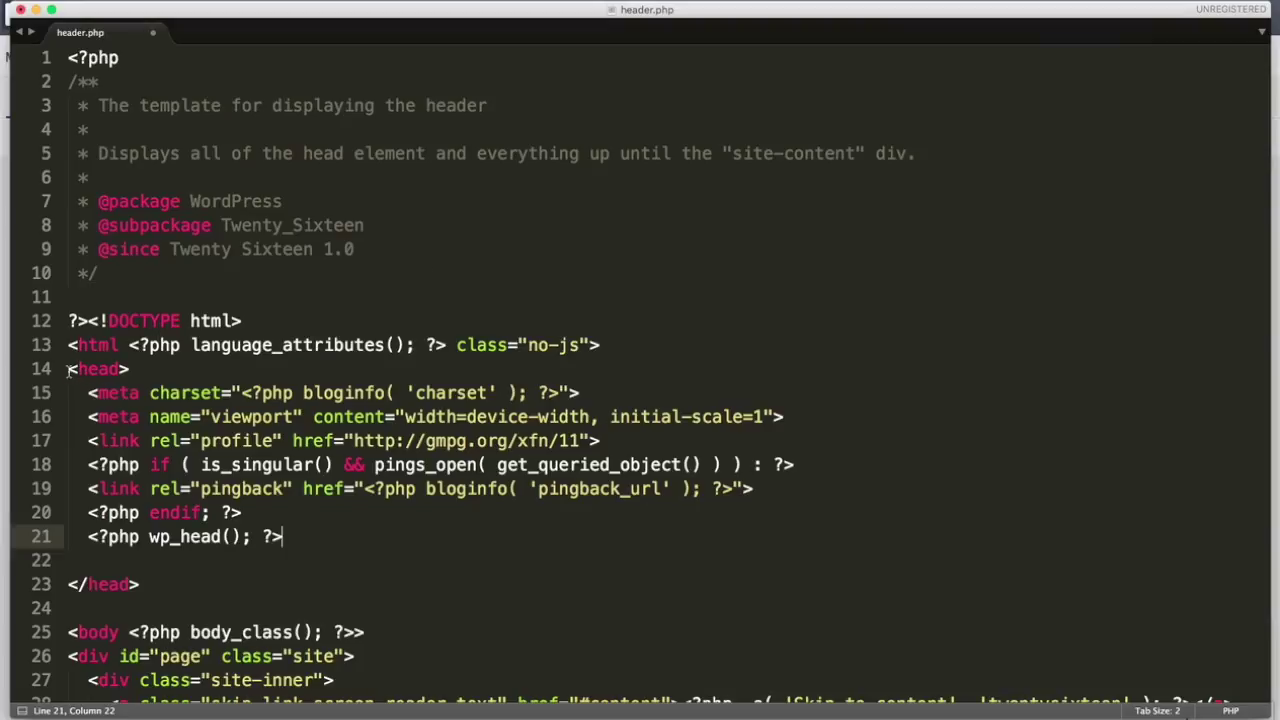
pyautogui.scroll(-2, 137, 367)
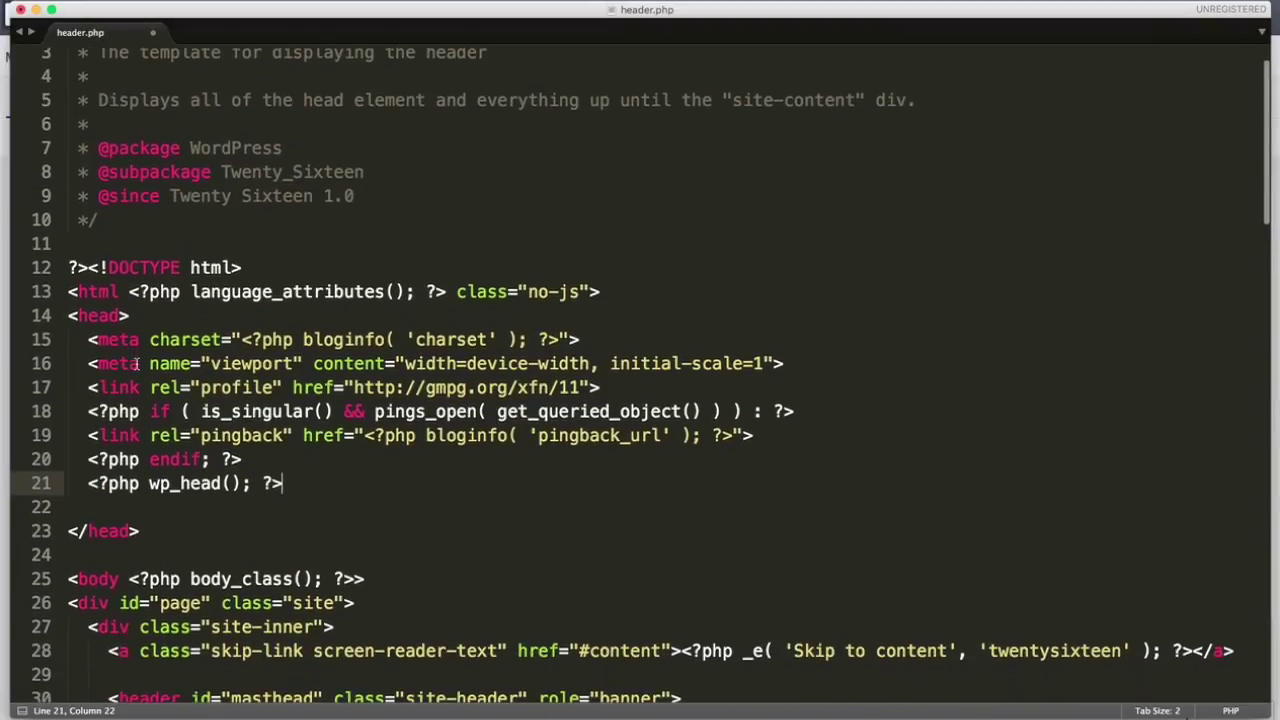
pyautogui.moveTo(68, 531); pyautogui.dragTo(165, 530)
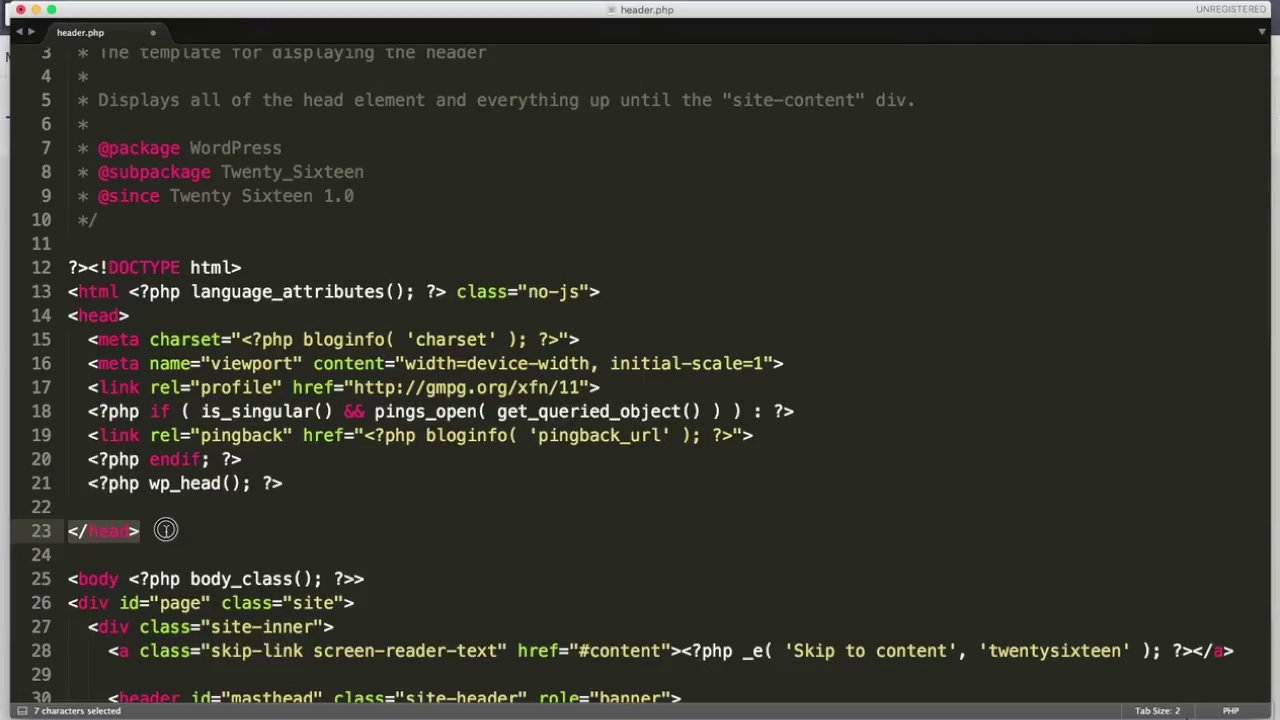
pyautogui.click(309, 486)
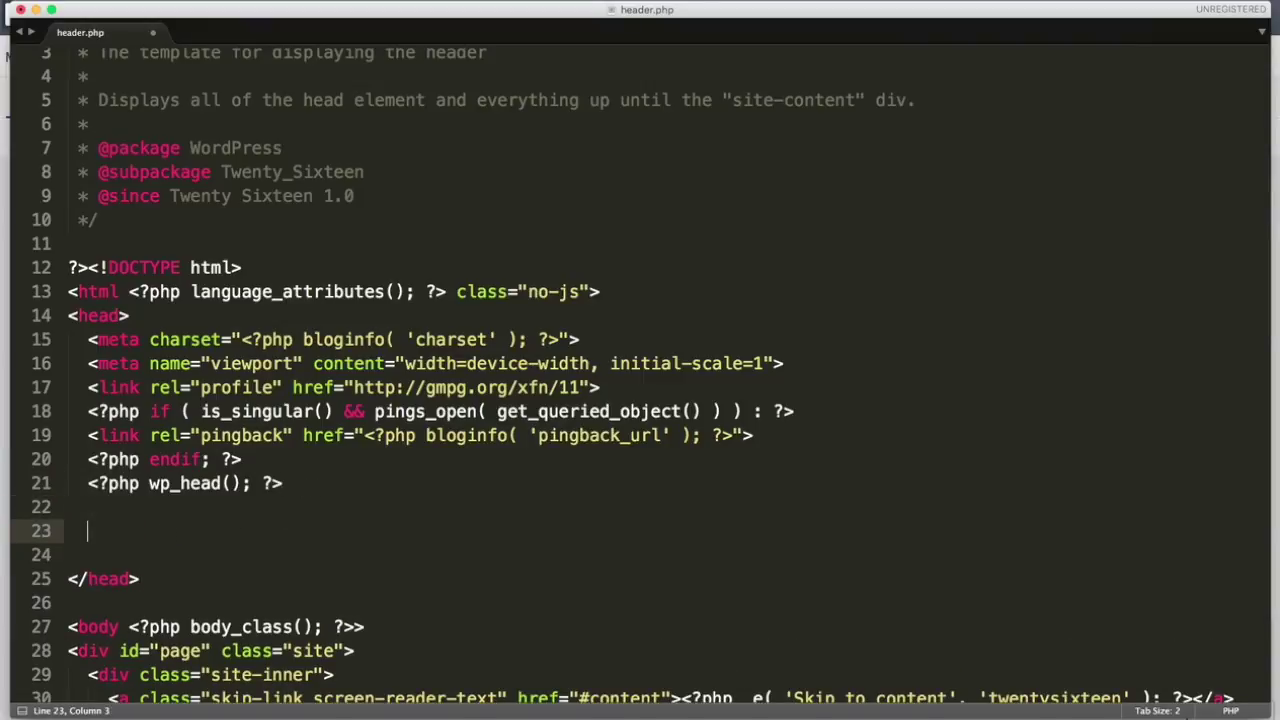
pyautogui.press('super+v')
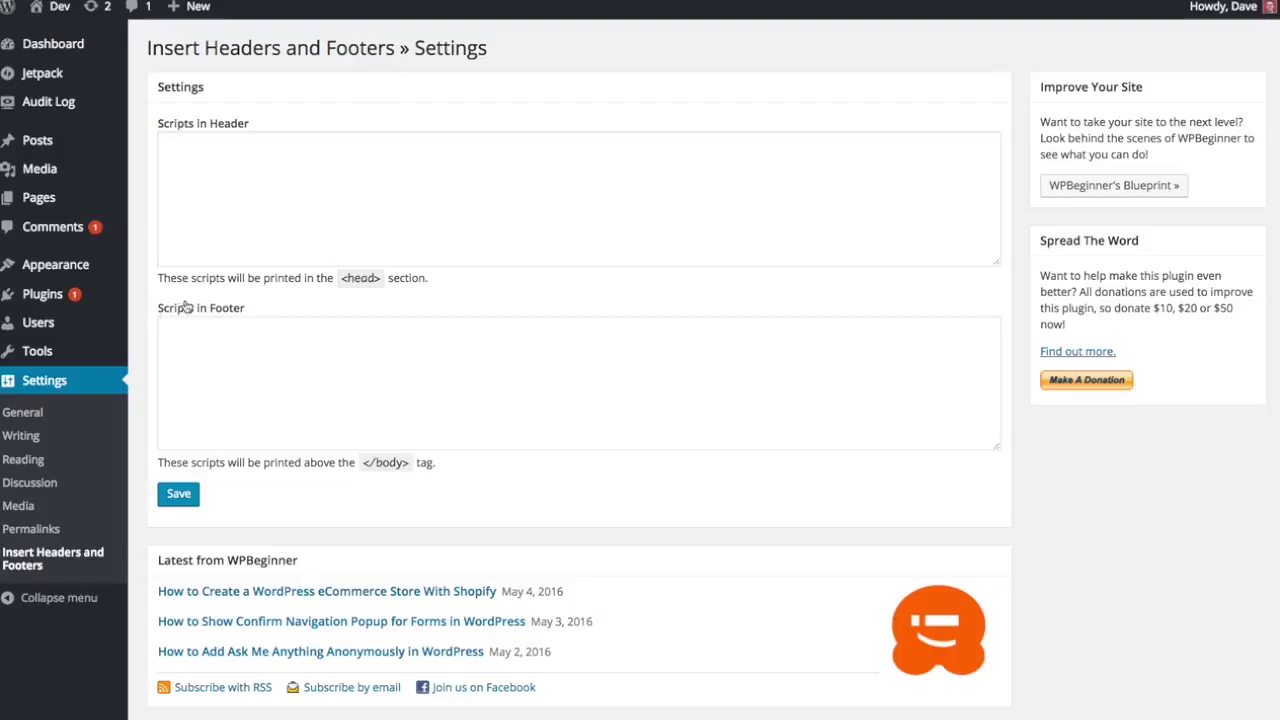
# In WordPress's Insert Headers and Footers settings, paste the pixel code into the header scripts and save
pyautogui.moveTo(72, 300)
pyautogui.click(211, 166)
pyautogui.press('super+v')
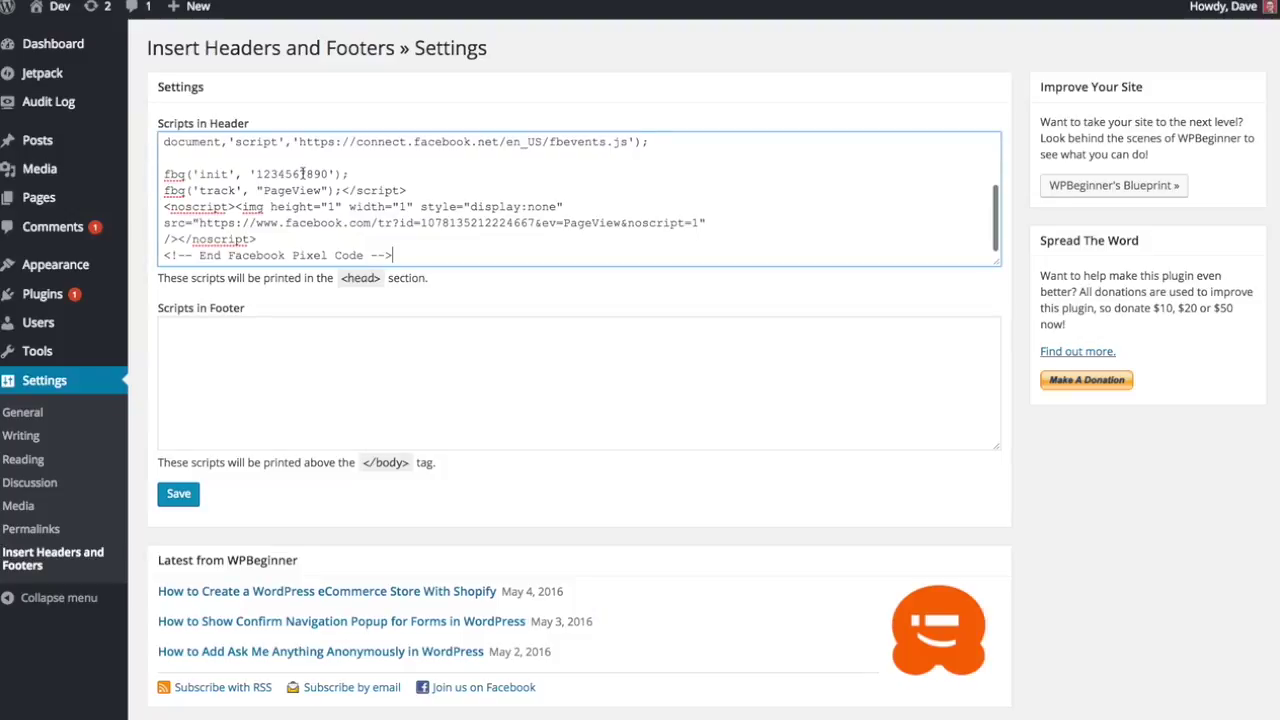
pyautogui.scroll(5, 302, 173)
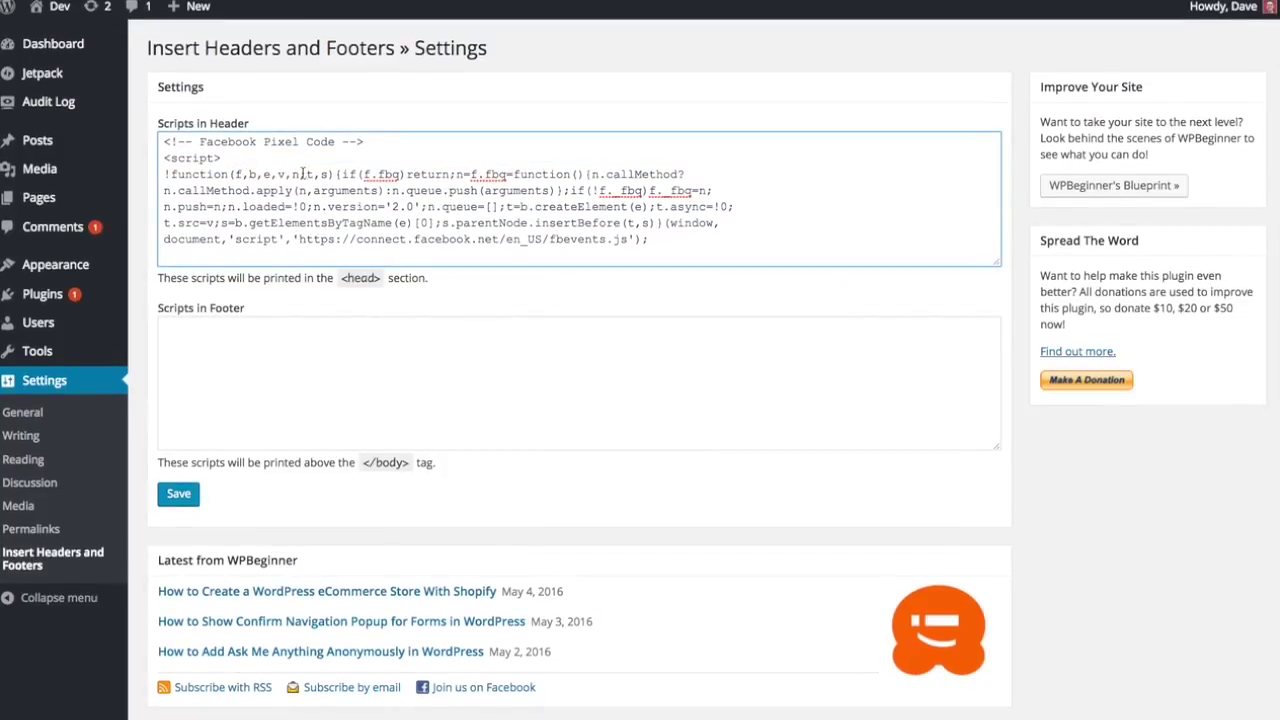
pyautogui.click(177, 495)
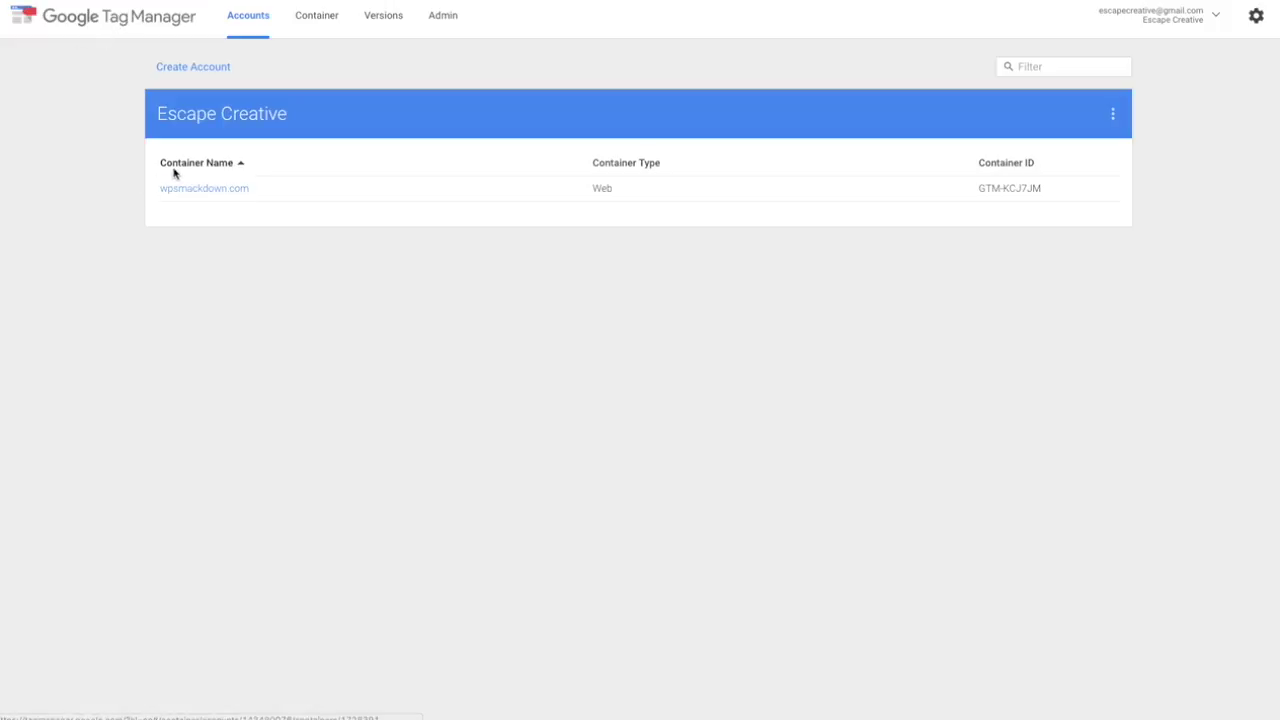
# In Google Tag Manager, start a new tag in the wpsmackdown.com container and name it "Facebook Pixel - Base Code"
pyautogui.click(198, 190)
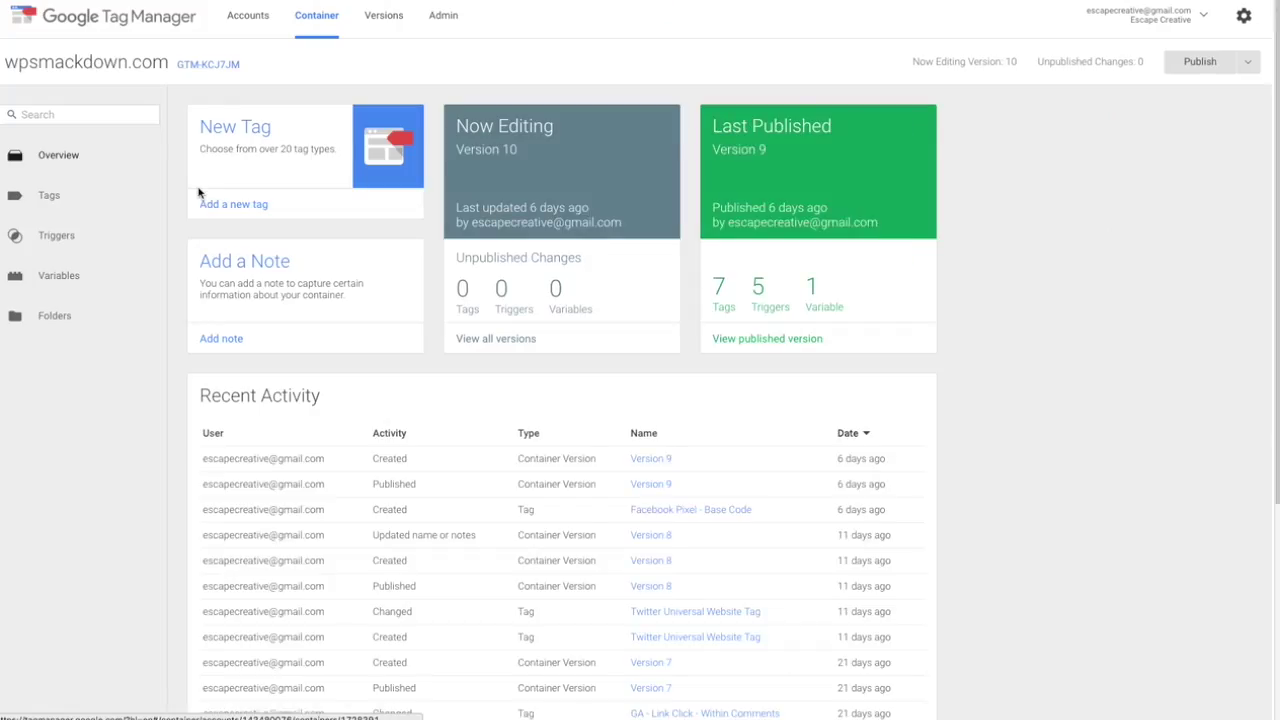
pyautogui.hotkey('ctrl', '+')
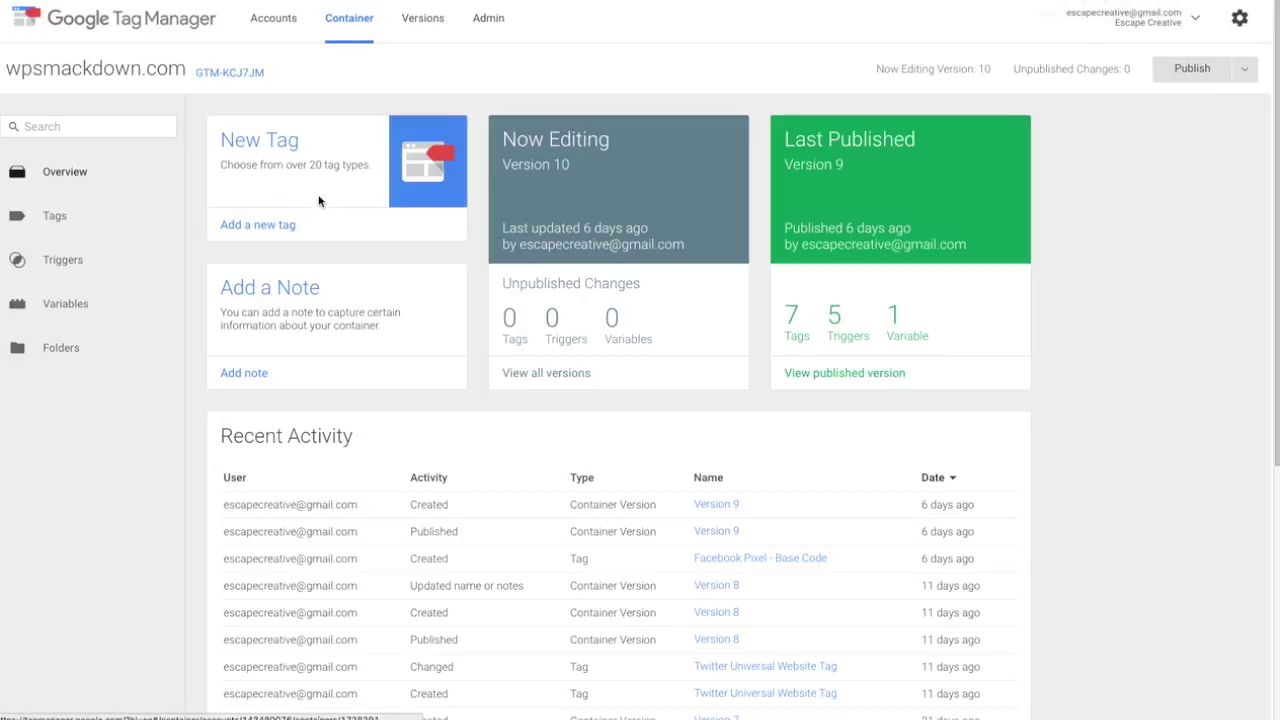
pyautogui.click(265, 227)
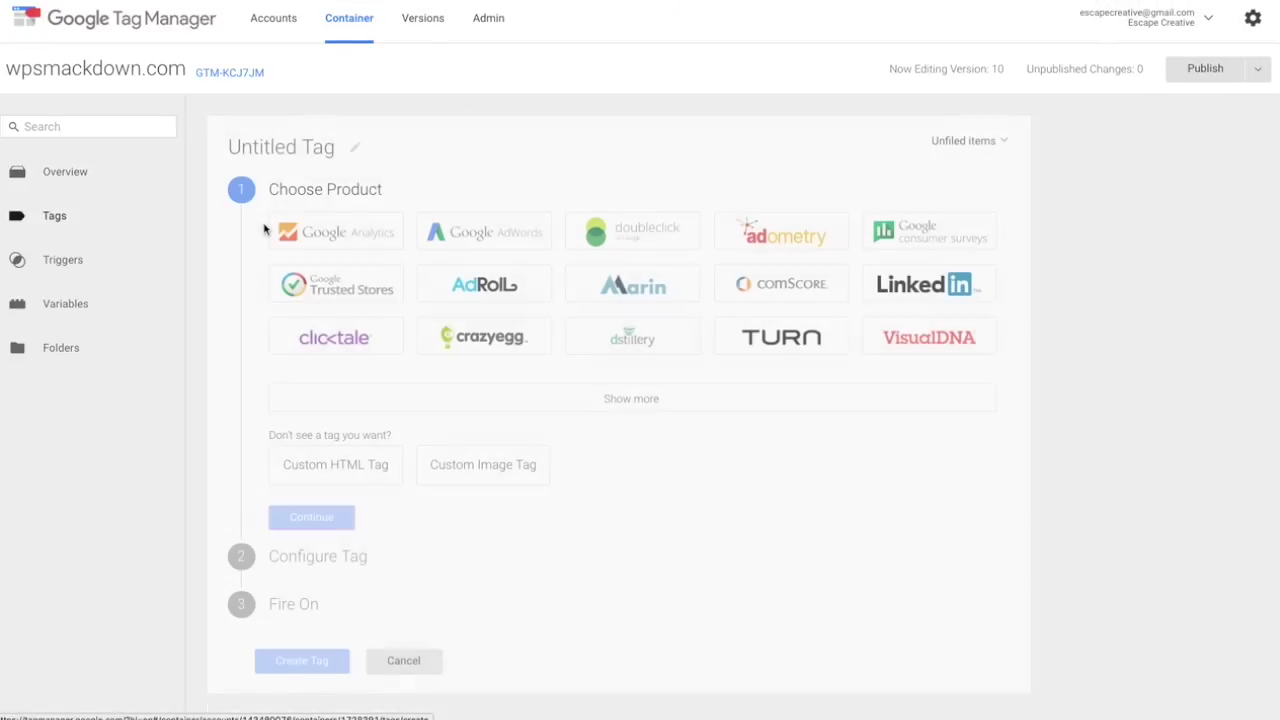
pyautogui.click(296, 150)
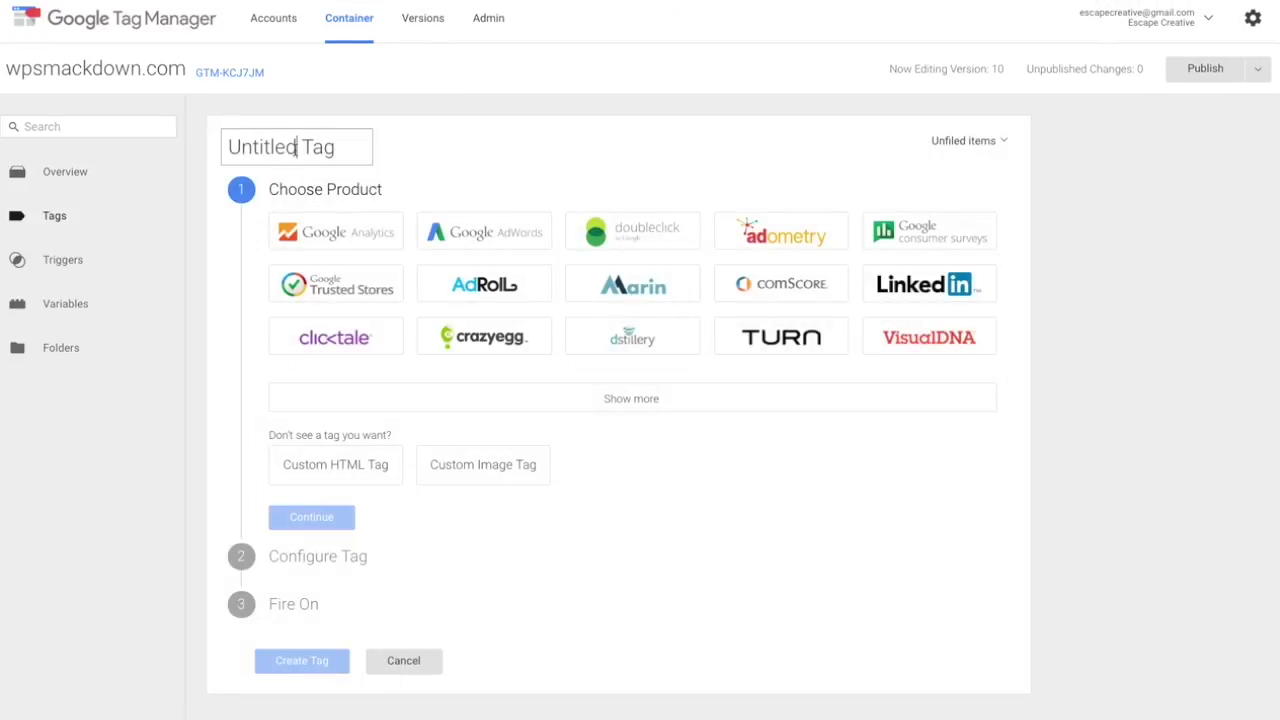
pyautogui.hotkey('ctrl', 'a')
pyautogui.write('Facebo')
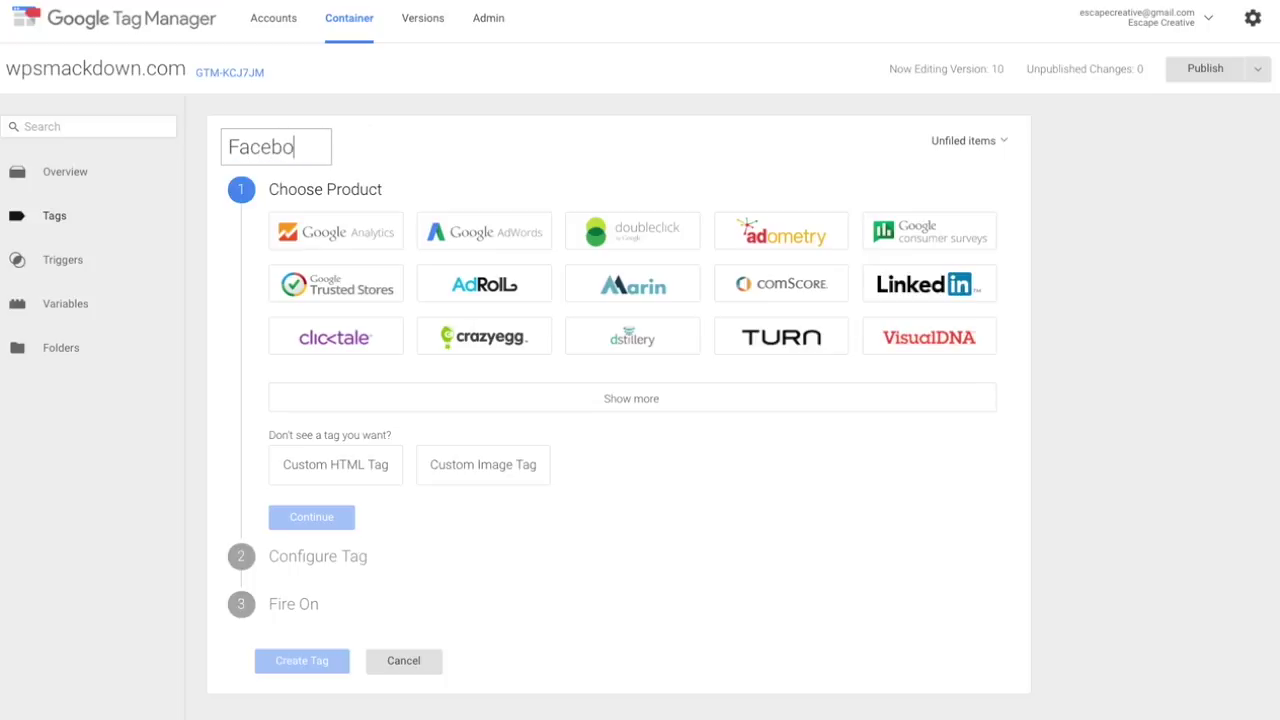
pyautogui.write('ok Pixel - Base ')
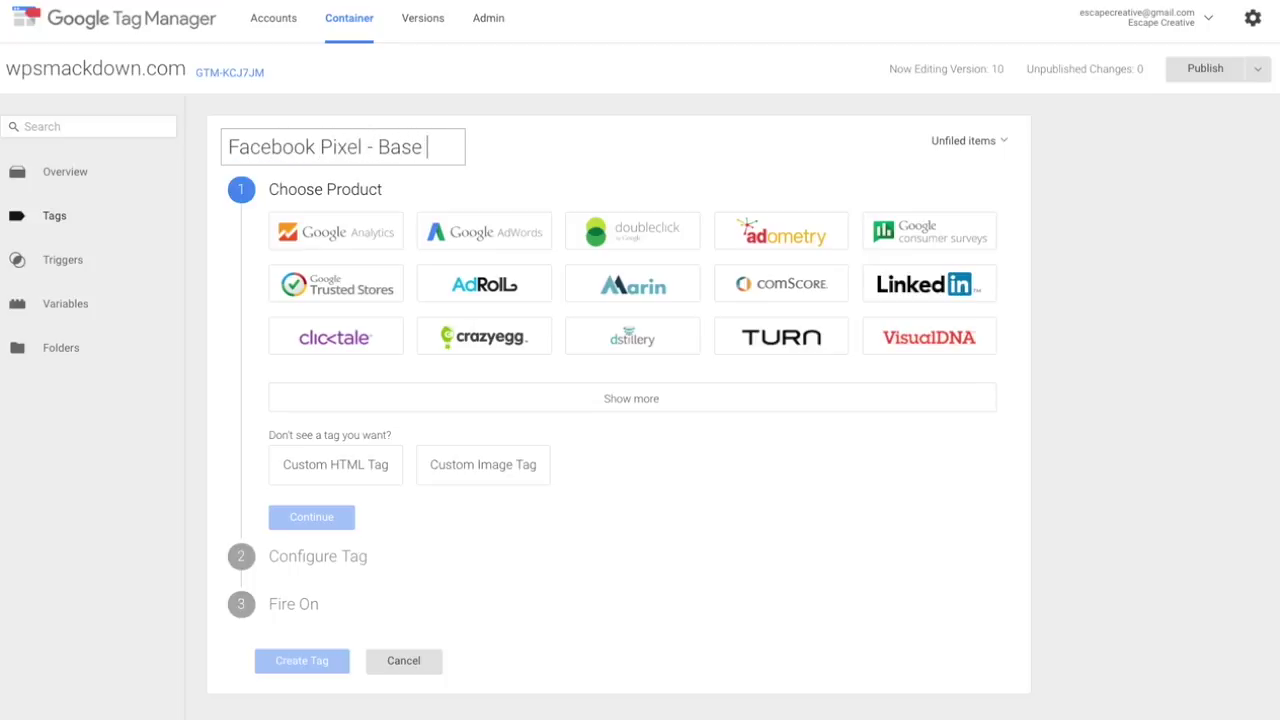
pyautogui.write('Code')
pyautogui.press('Home')
pyautogui.click(579, 171)
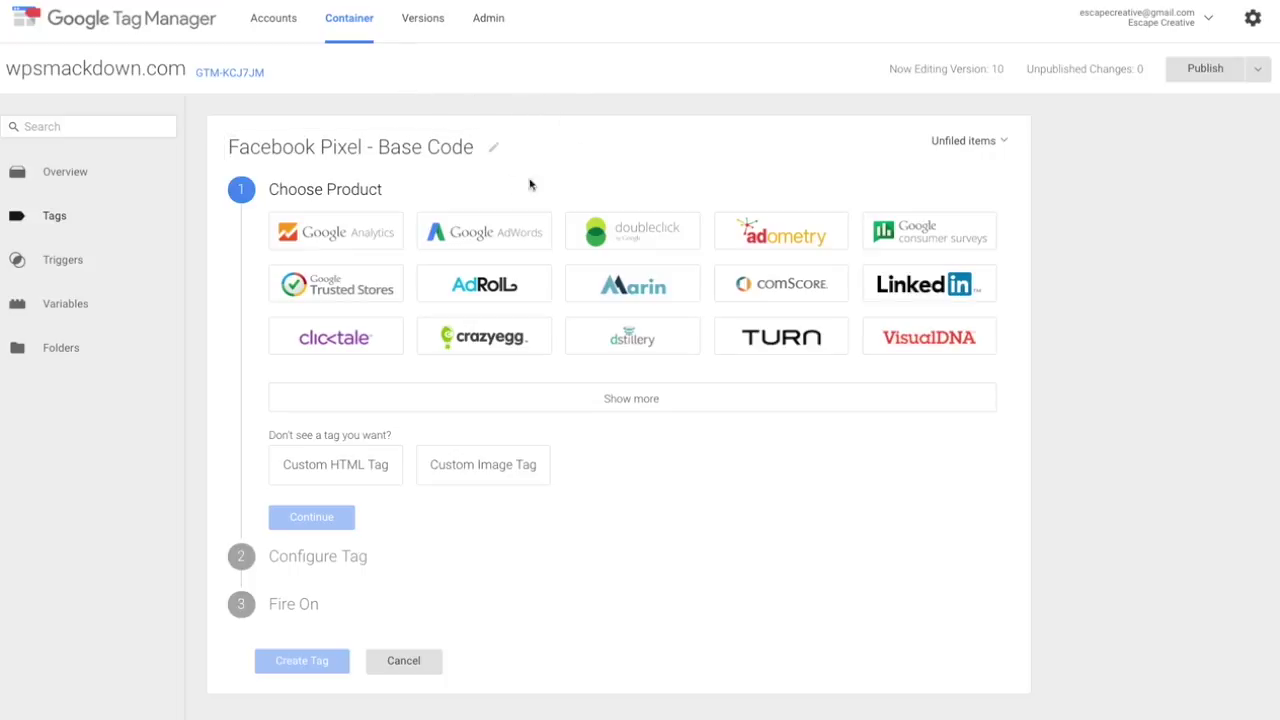
# Make it a Custom HTML tag containing the pasted pixel code and set it to fire on All Pages
pyautogui.click(348, 469)
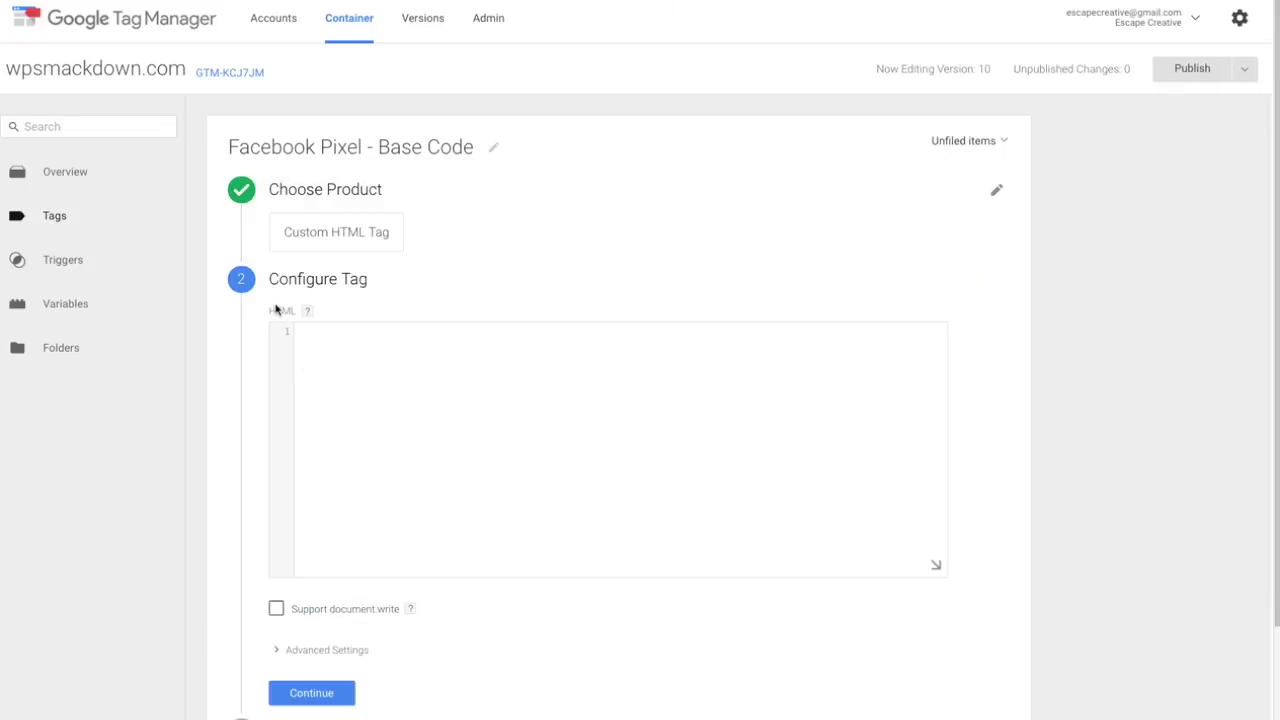
pyautogui.click(335, 379)
pyautogui.hotkey('ctrl', 'v')
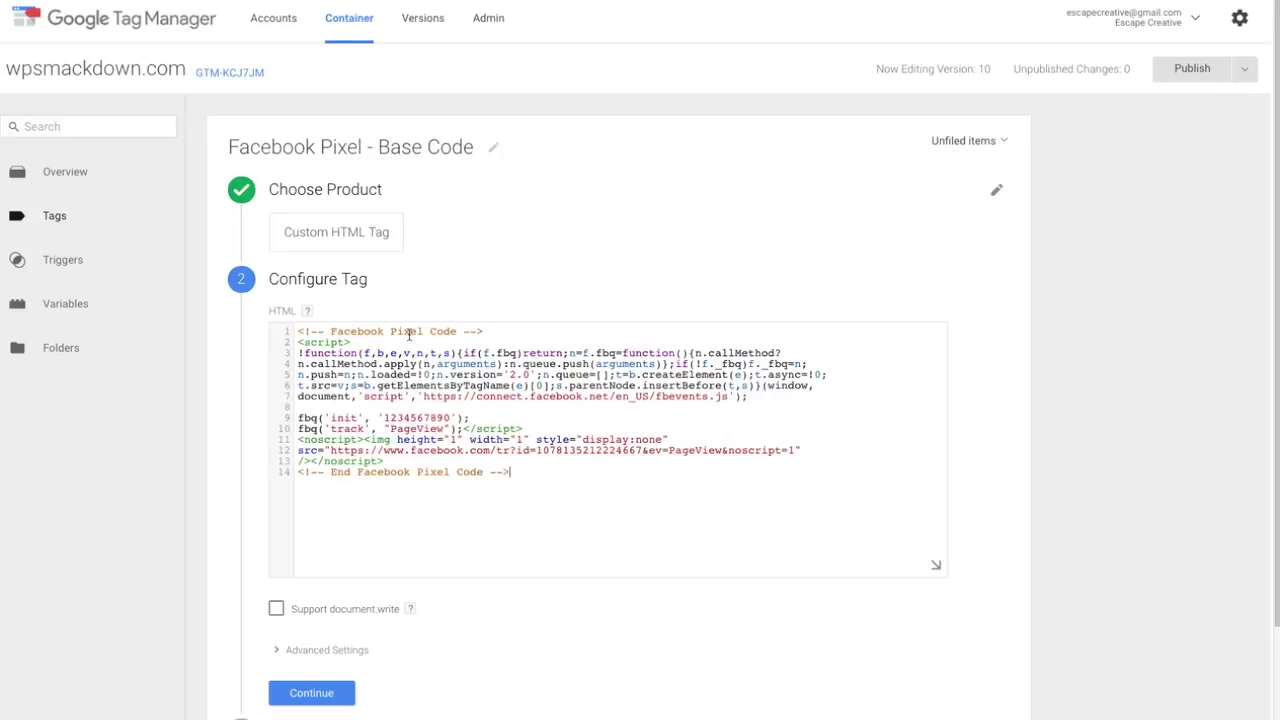
pyautogui.scroll(-2, 380, 420)
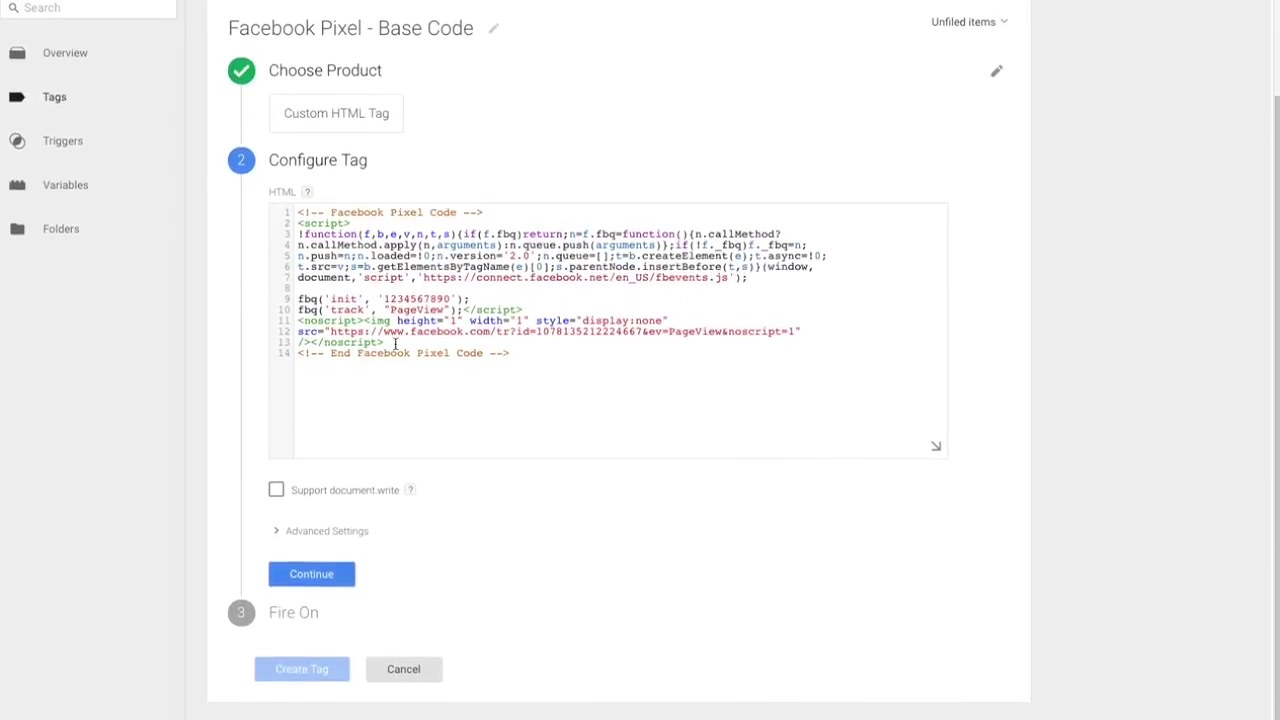
pyautogui.click(312, 577)
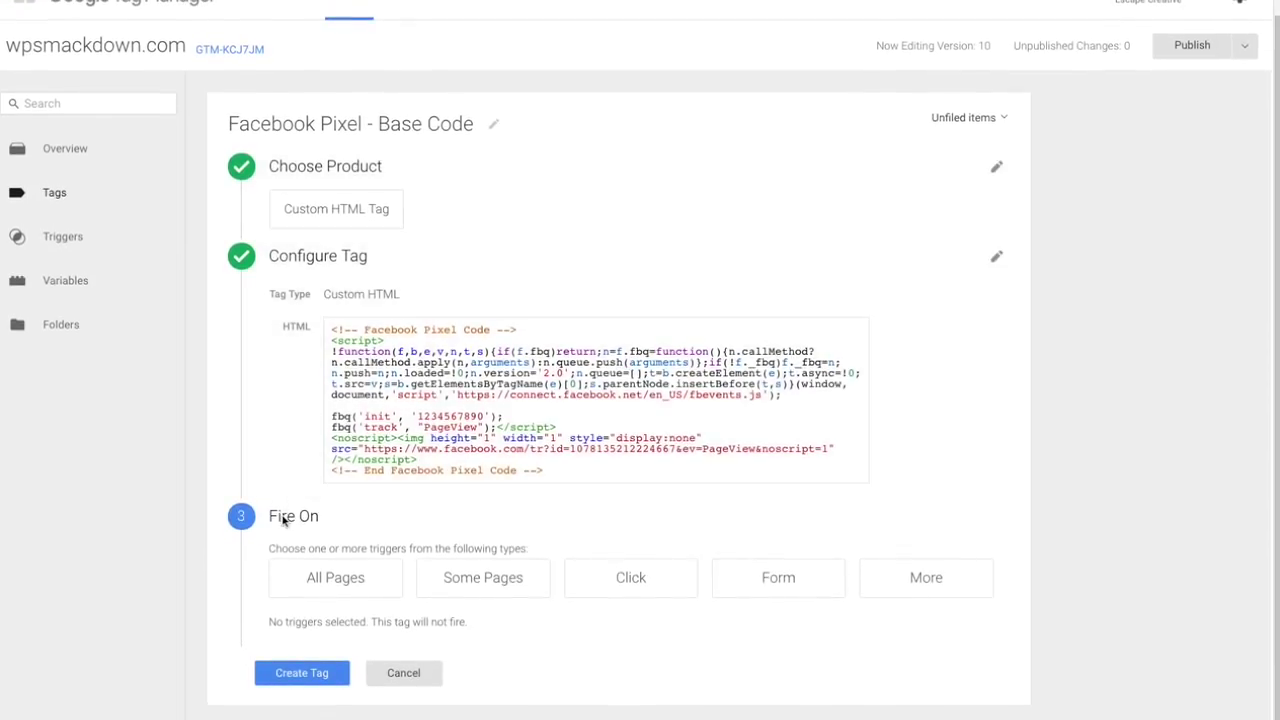
pyautogui.click(337, 581)
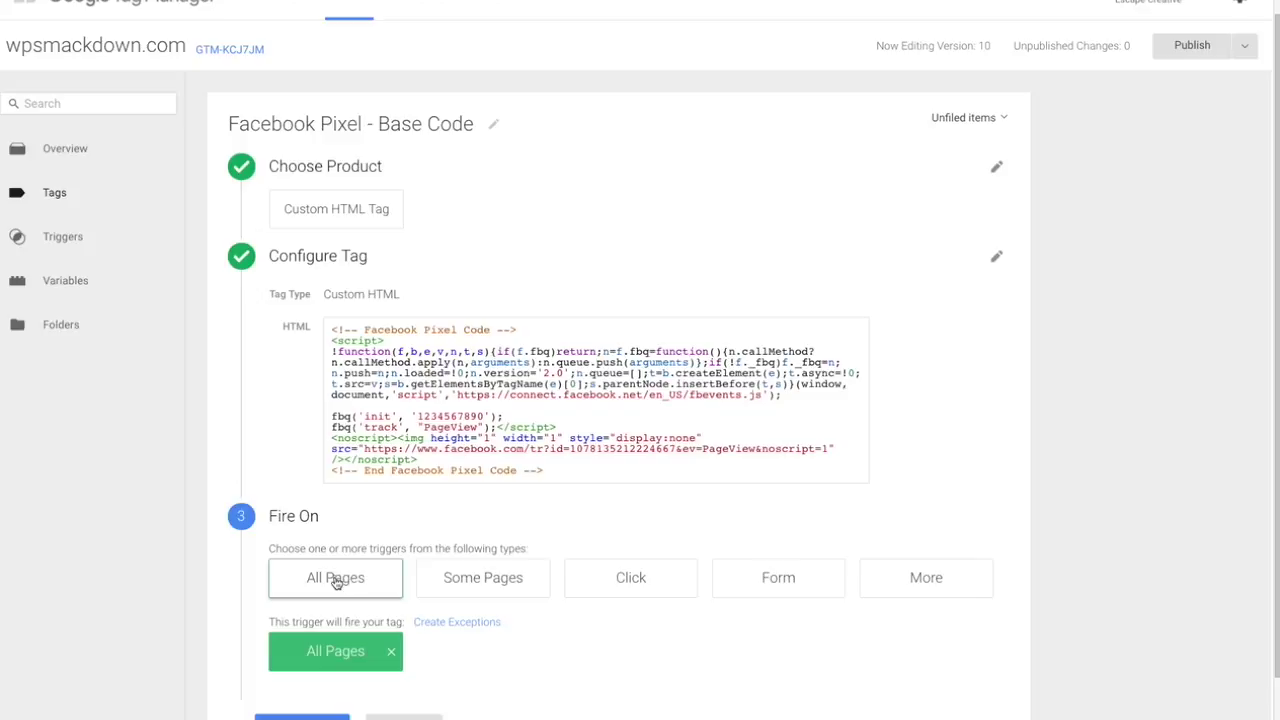
pyautogui.scroll(-1, 343, 576)
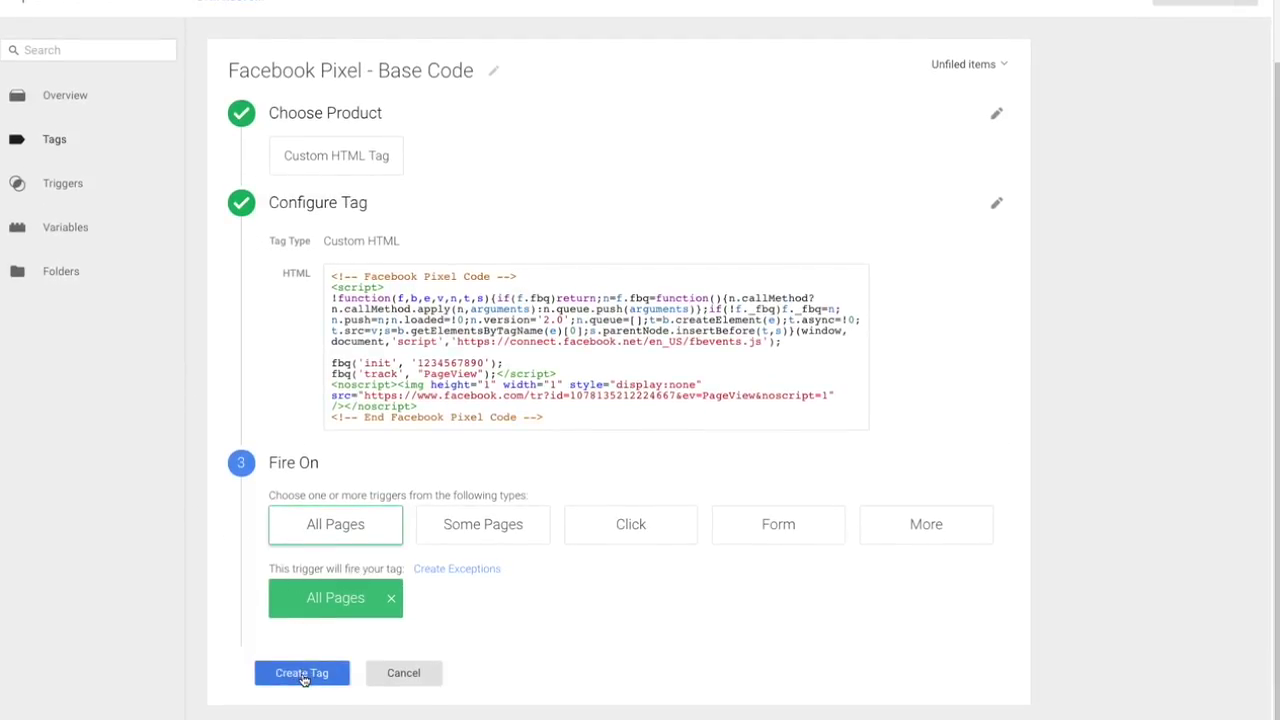
# Look over the container's options for publishing, previewing and saving a new version
pyautogui.scroll(2, 304, 678)
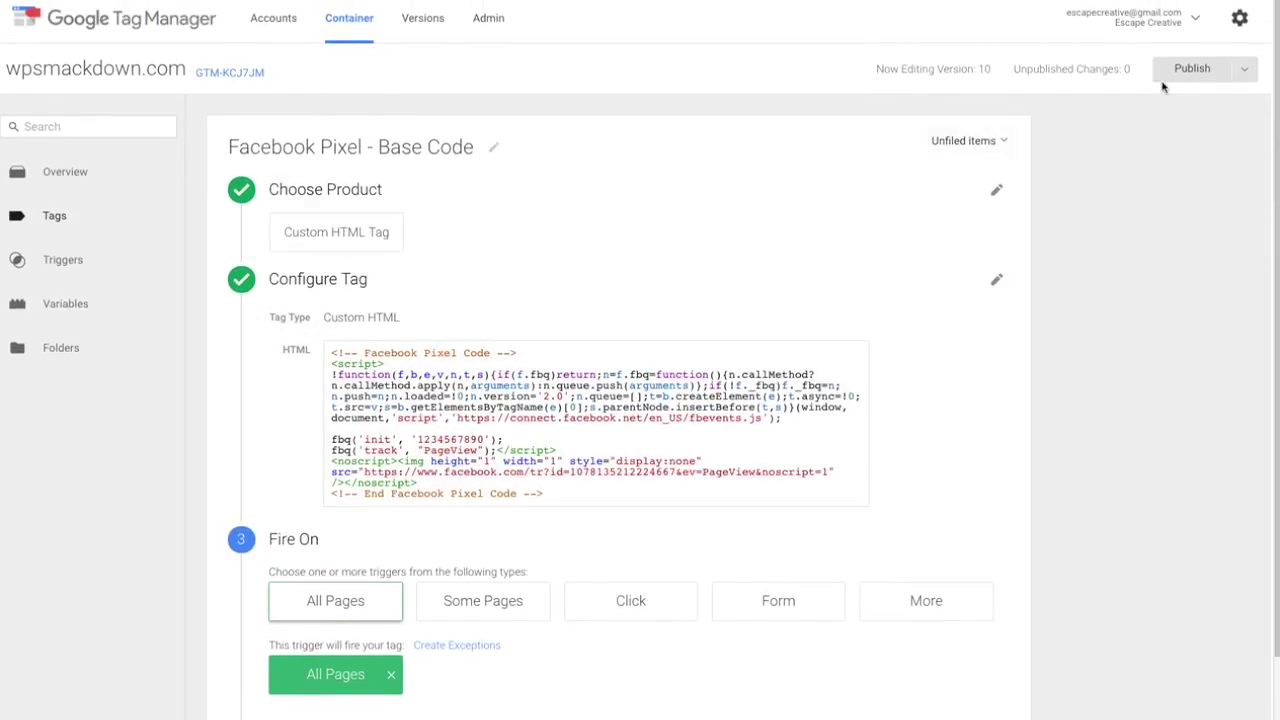
pyautogui.click(1244, 69)
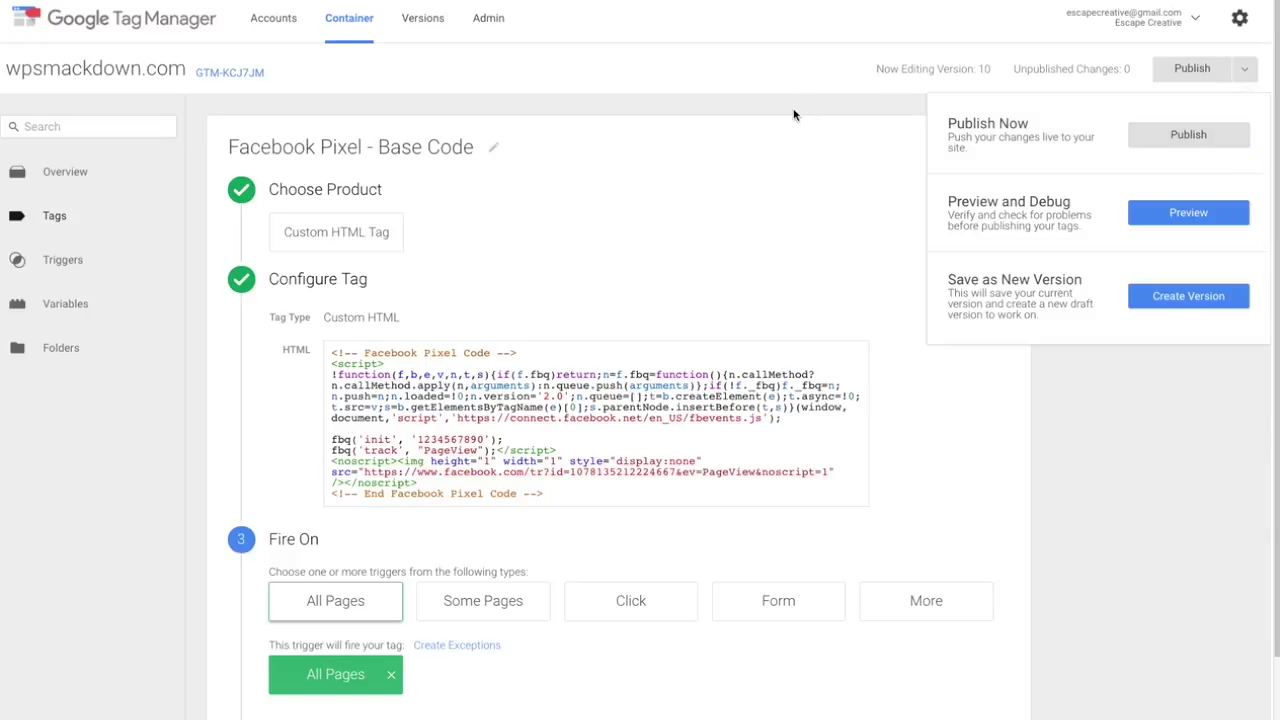
pyautogui.click(747, 108)
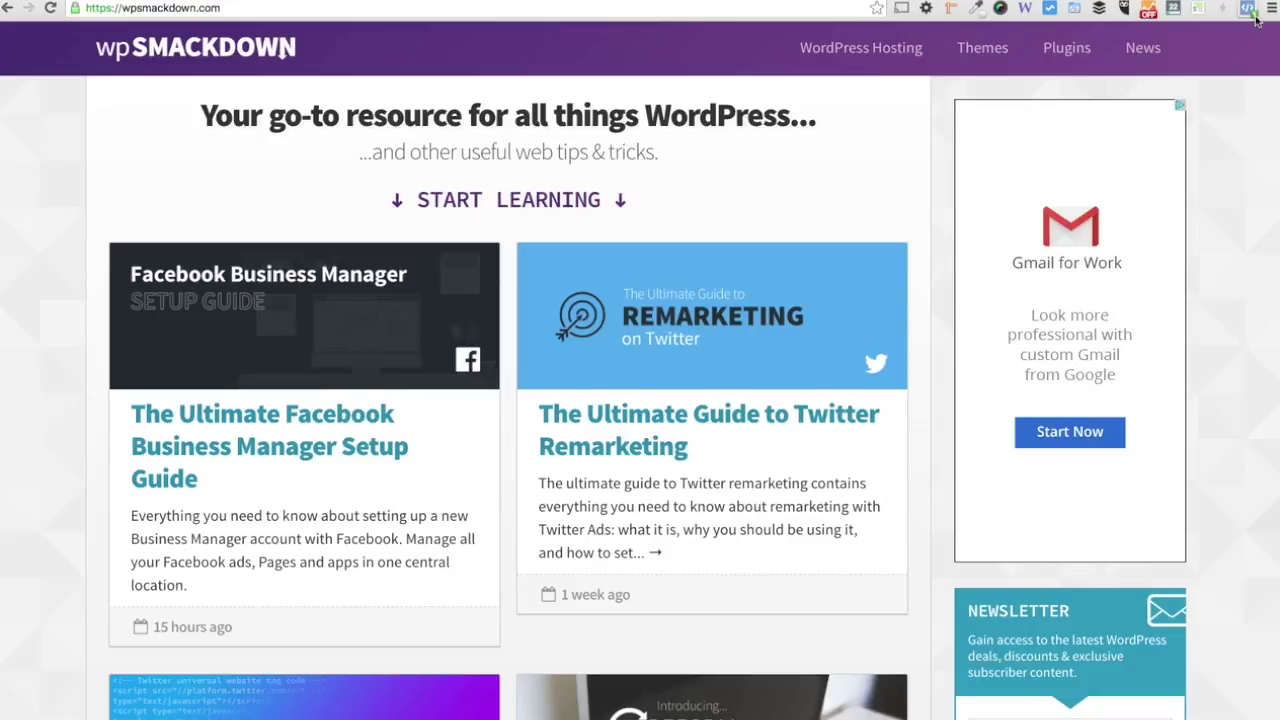
# Check the Facebook pixel on the wpsmackdown.com home page with the pixel helper browser extension
pyautogui.click(1249, 10)
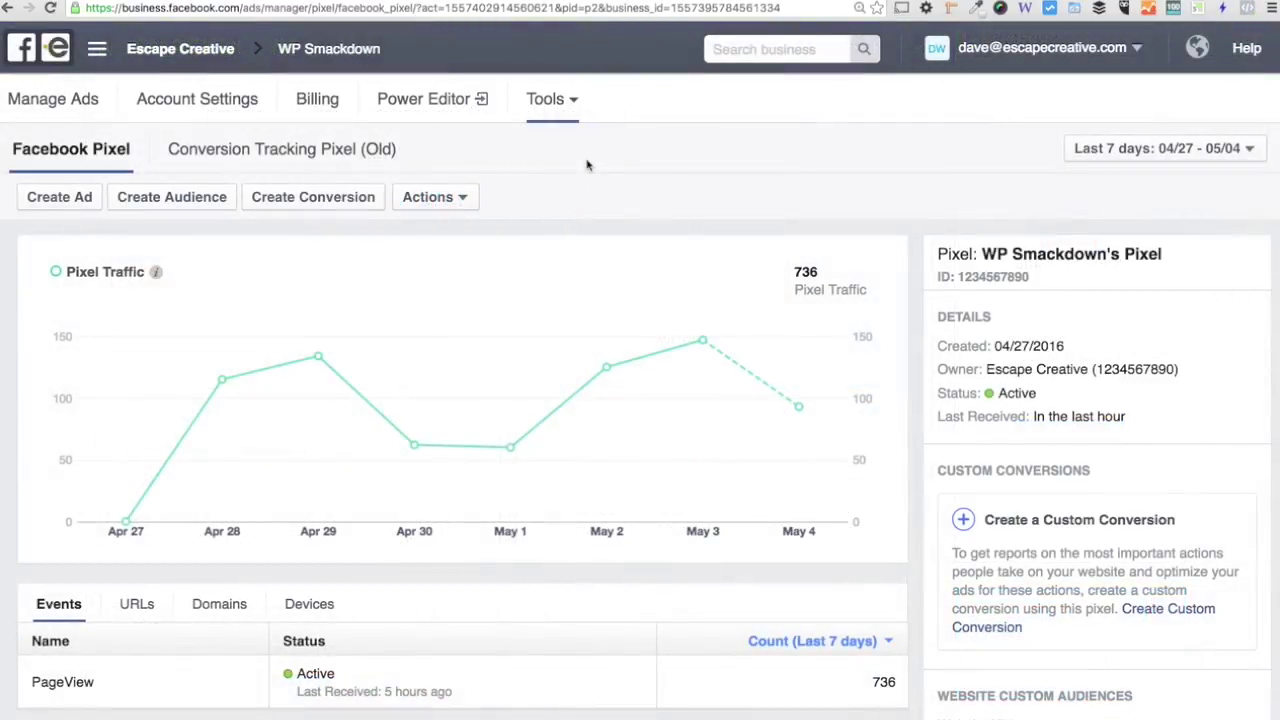
# On WP Smackdown's Facebook Pixel page in Business Manager, show where Pixels is found and examine the daily Pixel Traffic chart
pyautogui.click(553, 106)
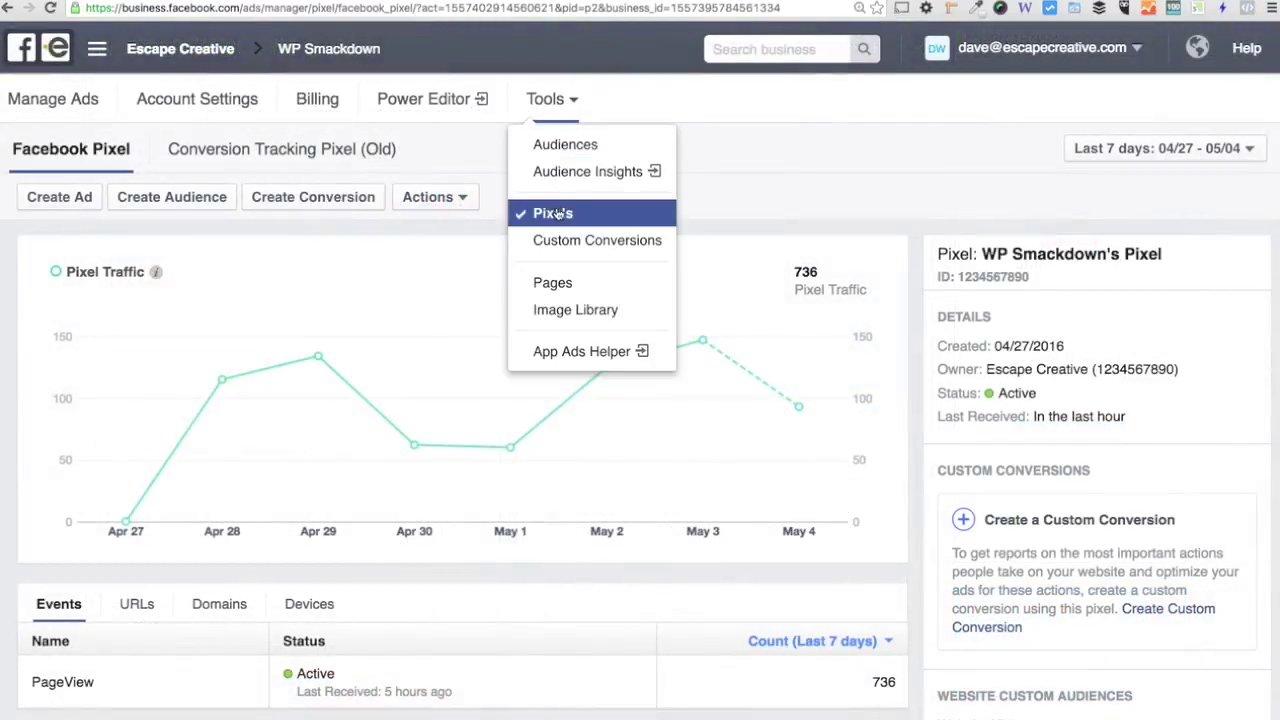
pyautogui.click(772, 150)
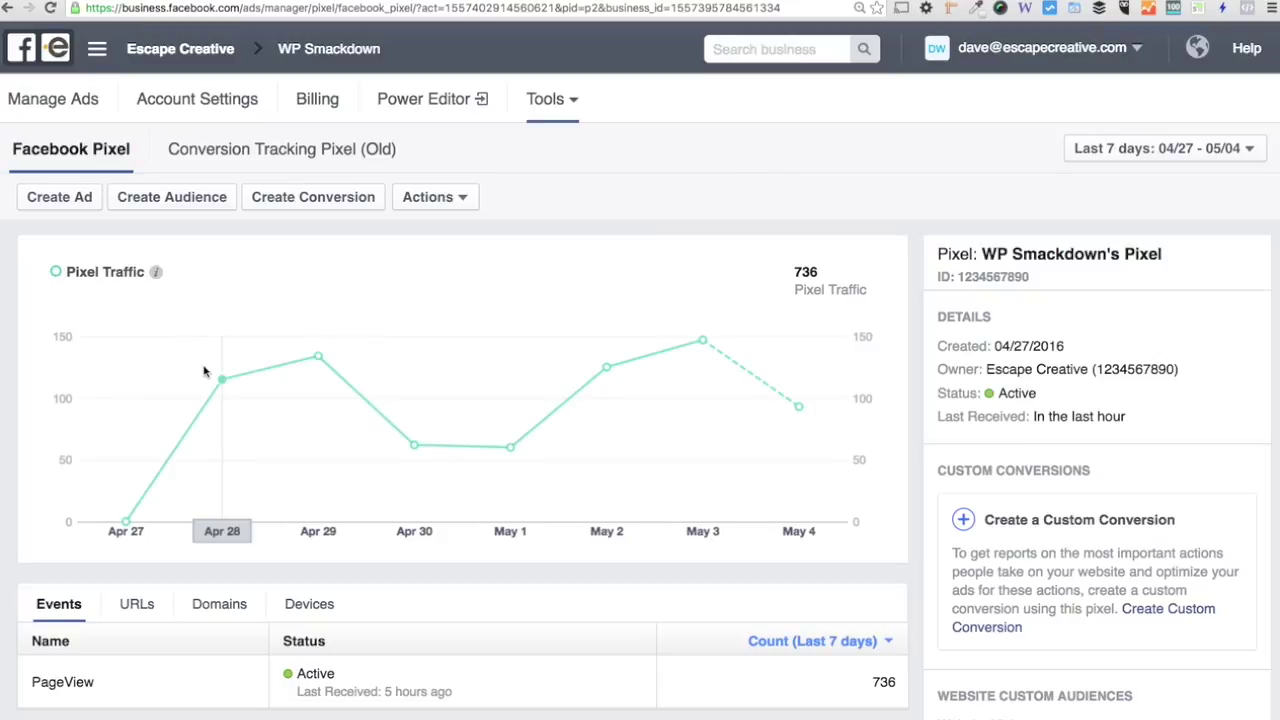
pyautogui.moveTo(129, 494)
pyautogui.moveTo(312, 360)
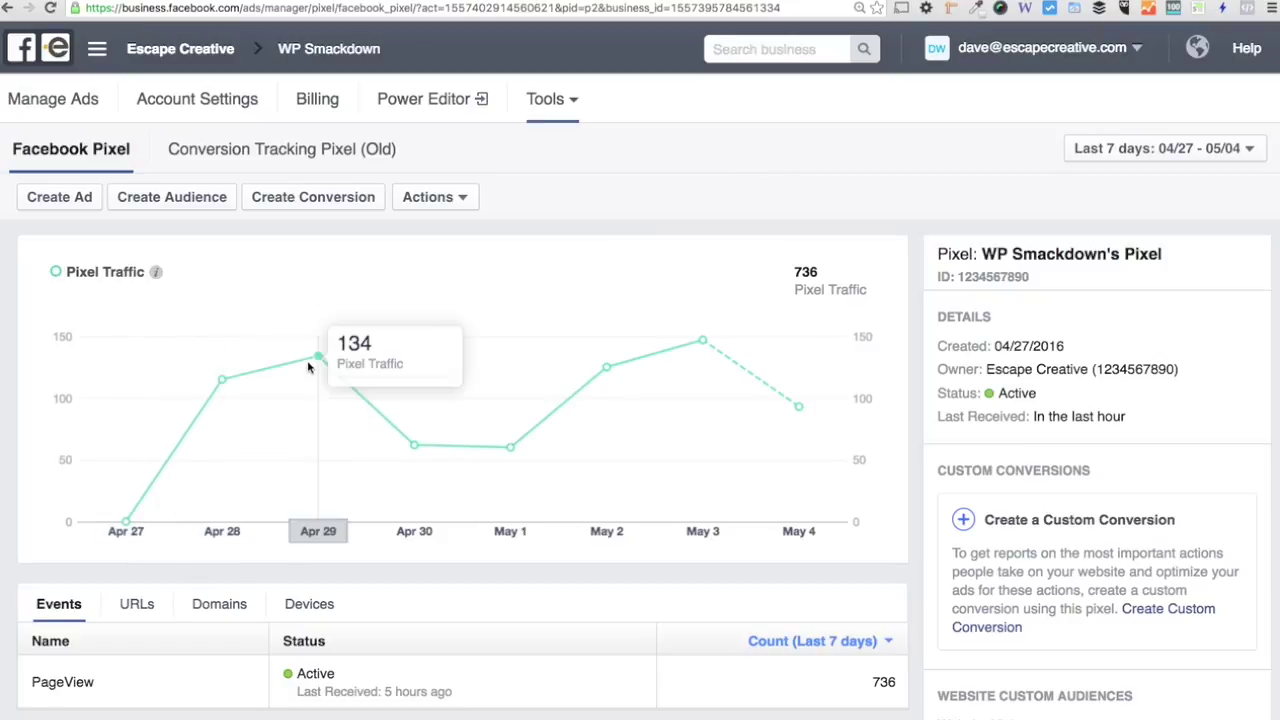